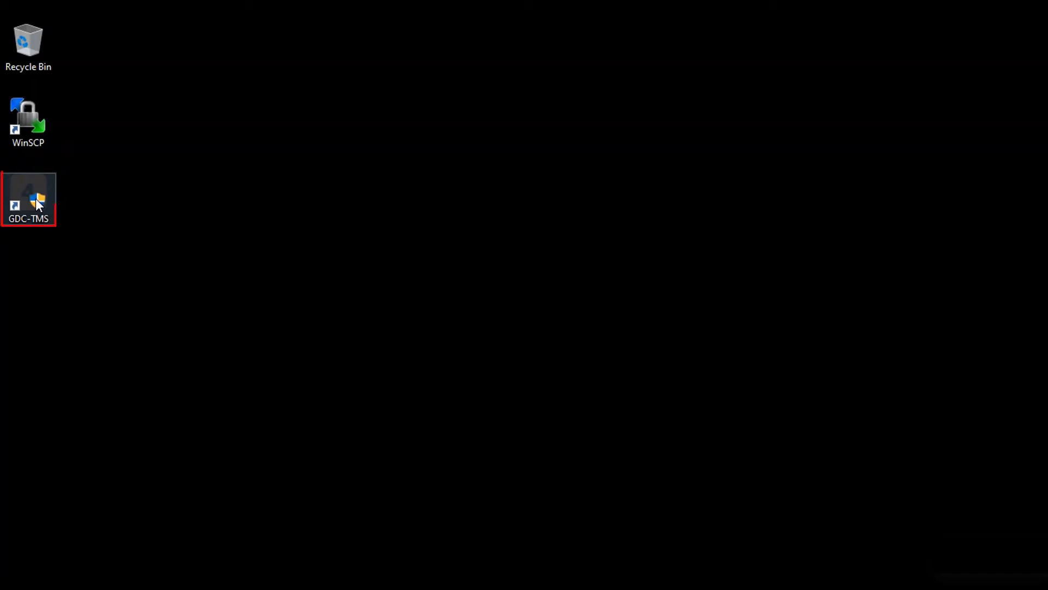
# Launch GDC-TMS and log in with the username admin and the account password
pyautogui.doubleClick(37, 205)
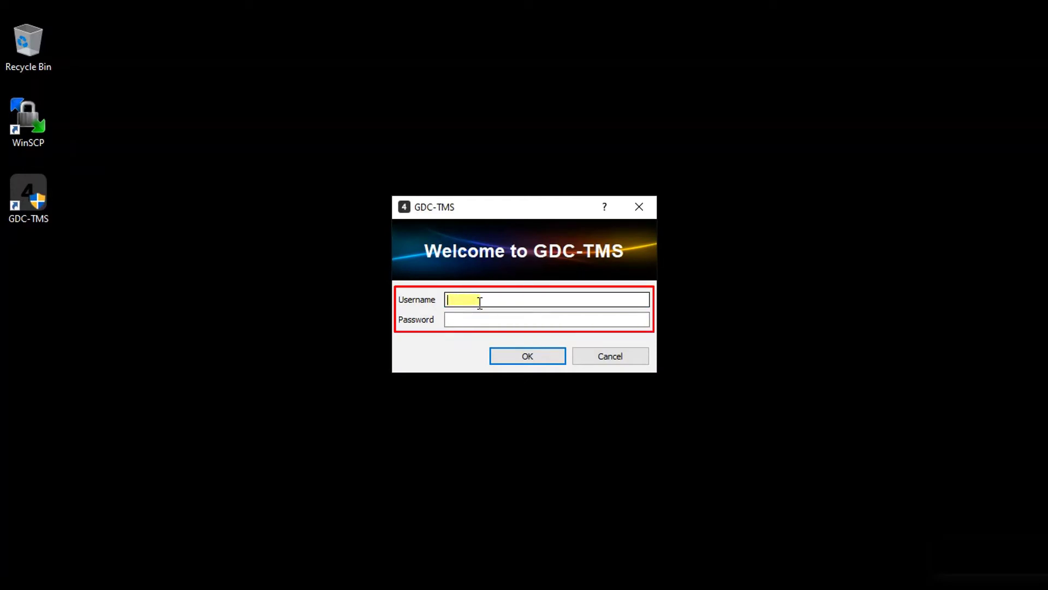
pyautogui.write('admin')
pyautogui.press('Tab')
pyautogui.write('******')
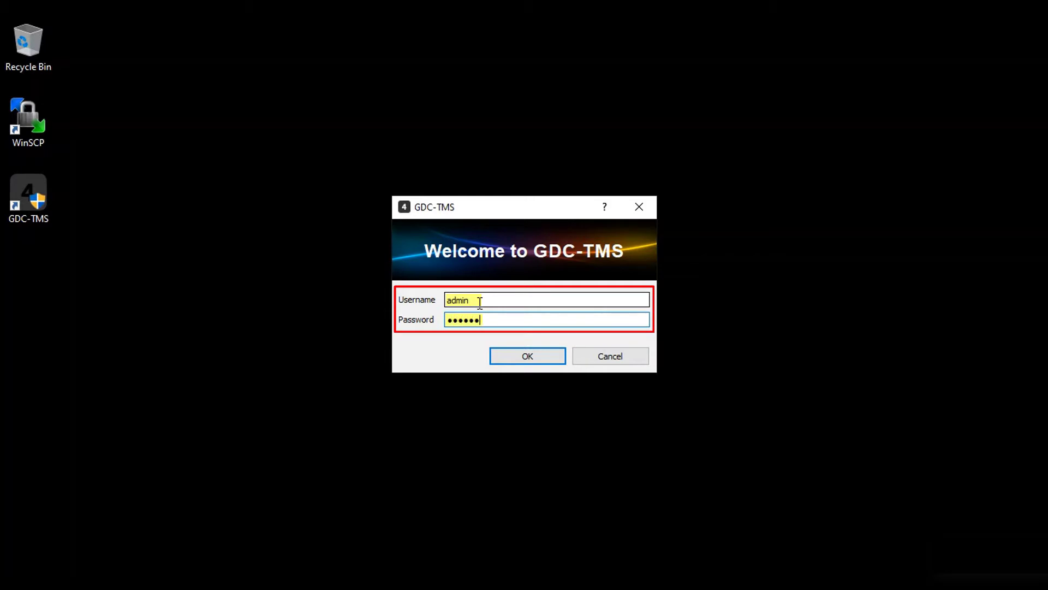
pyautogui.click(559, 356)
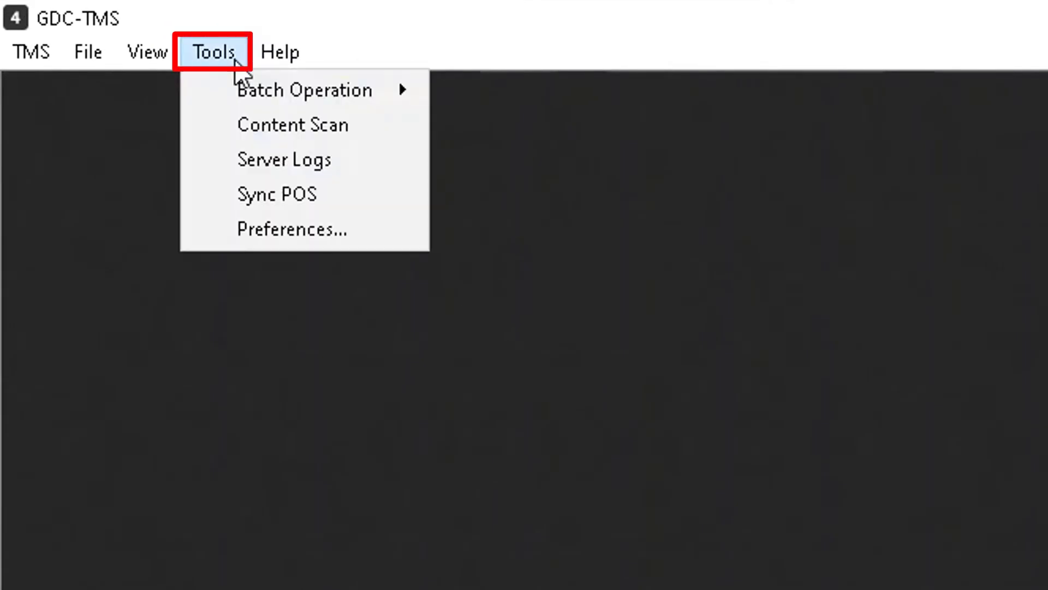
# Add a server category named Test Cinema in the Server Management preferences and select it in the category list
pyautogui.click(391, 229)
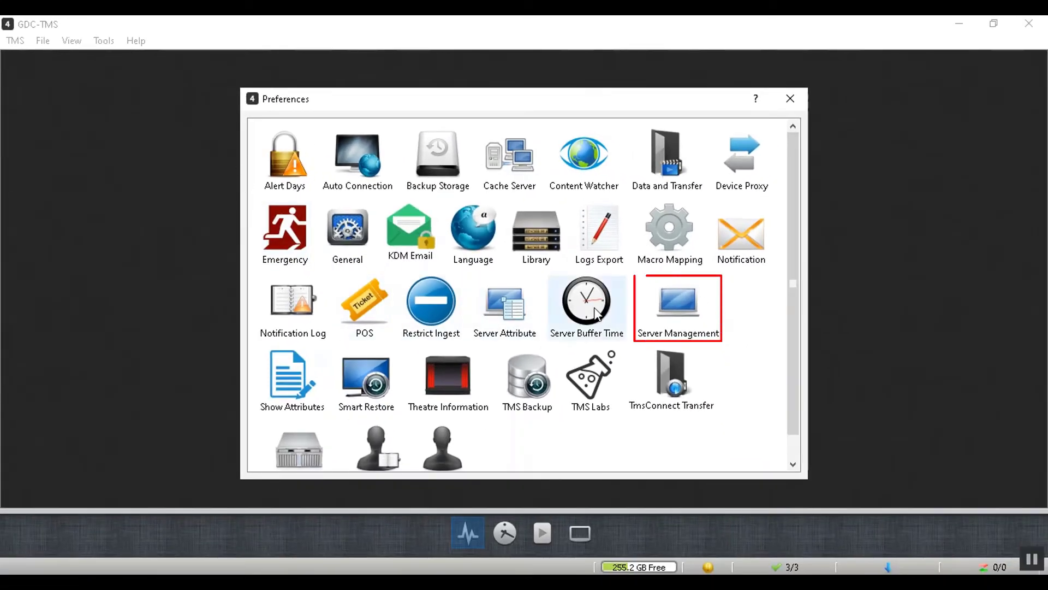
pyautogui.doubleClick(702, 309)
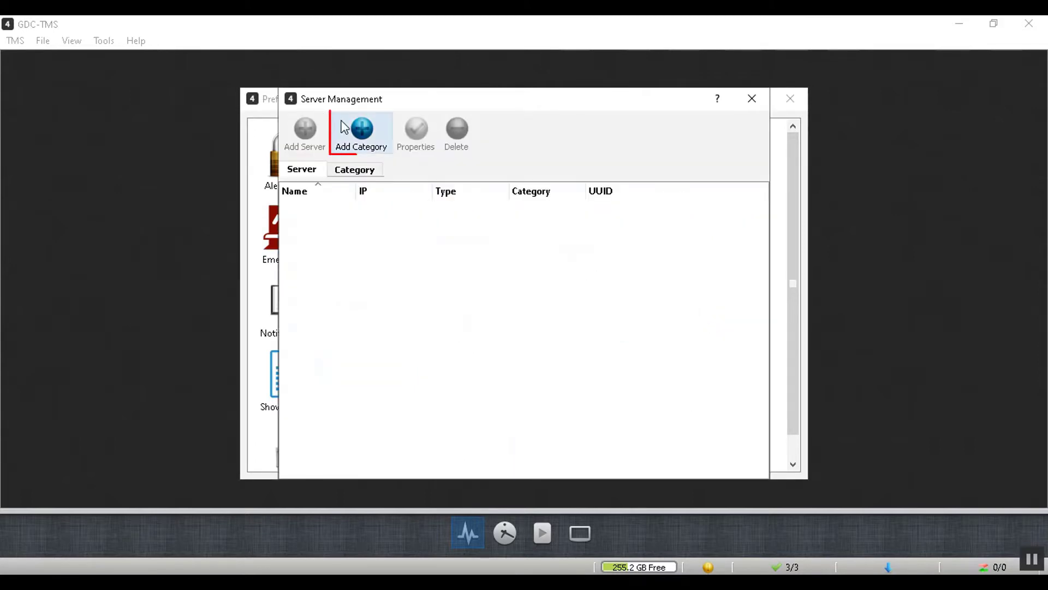
pyautogui.click(362, 133)
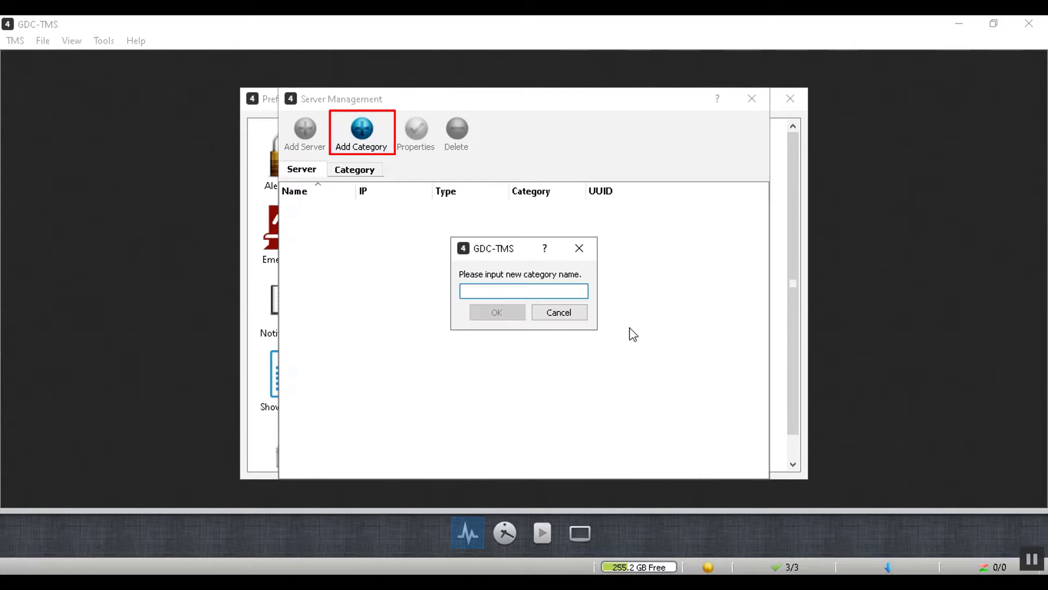
pyautogui.write('T')
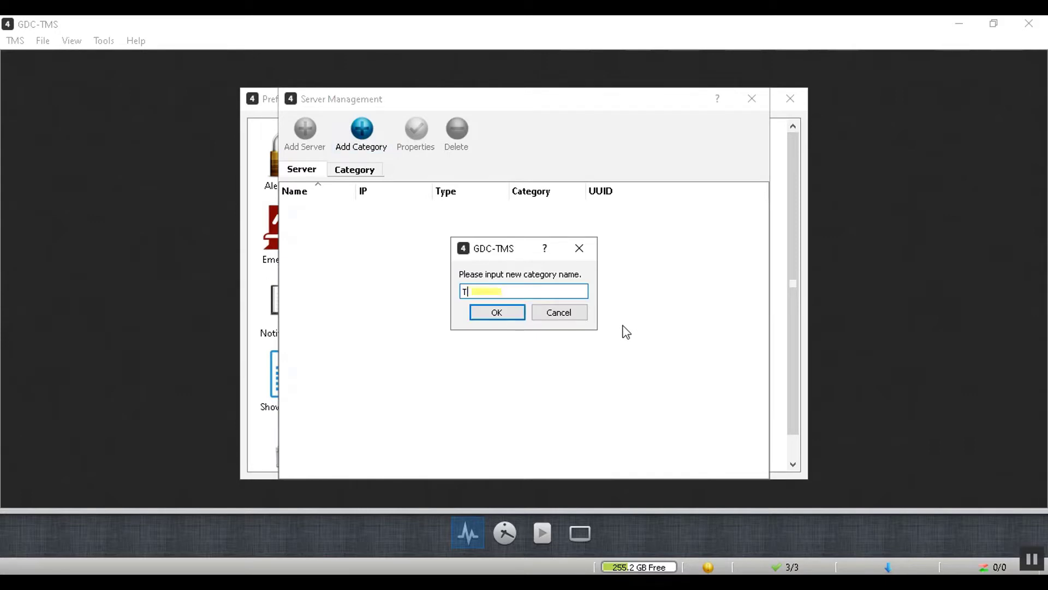
pyautogui.write('est Cinema')
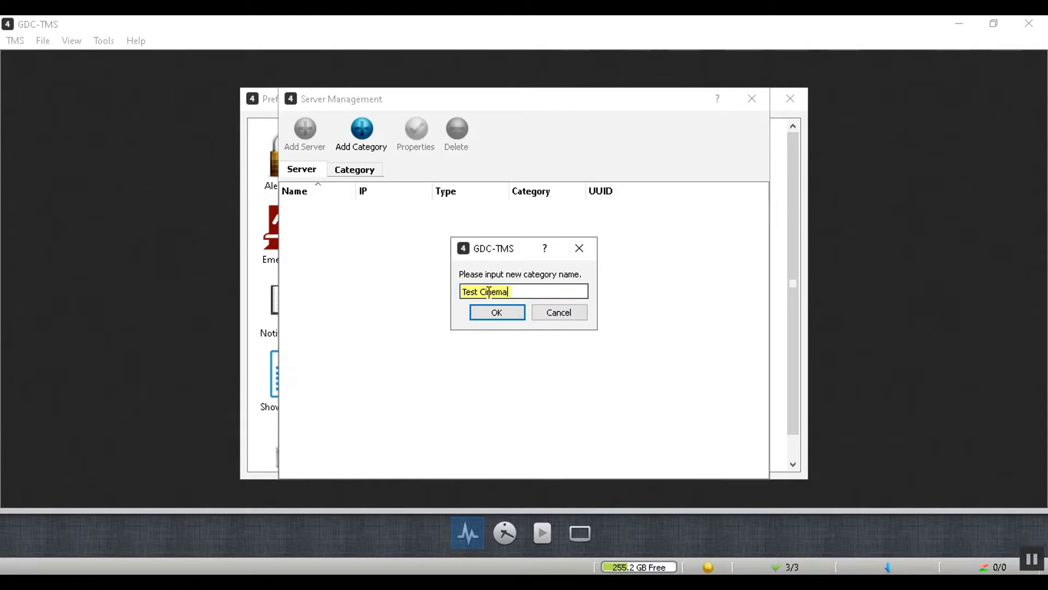
pyautogui.click(517, 314)
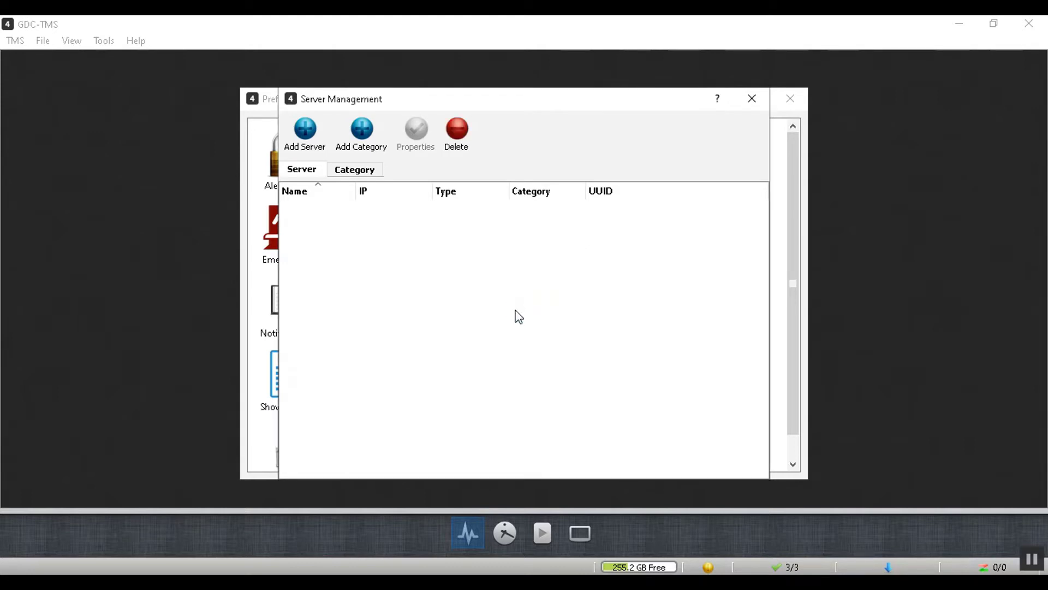
pyautogui.click(365, 172)
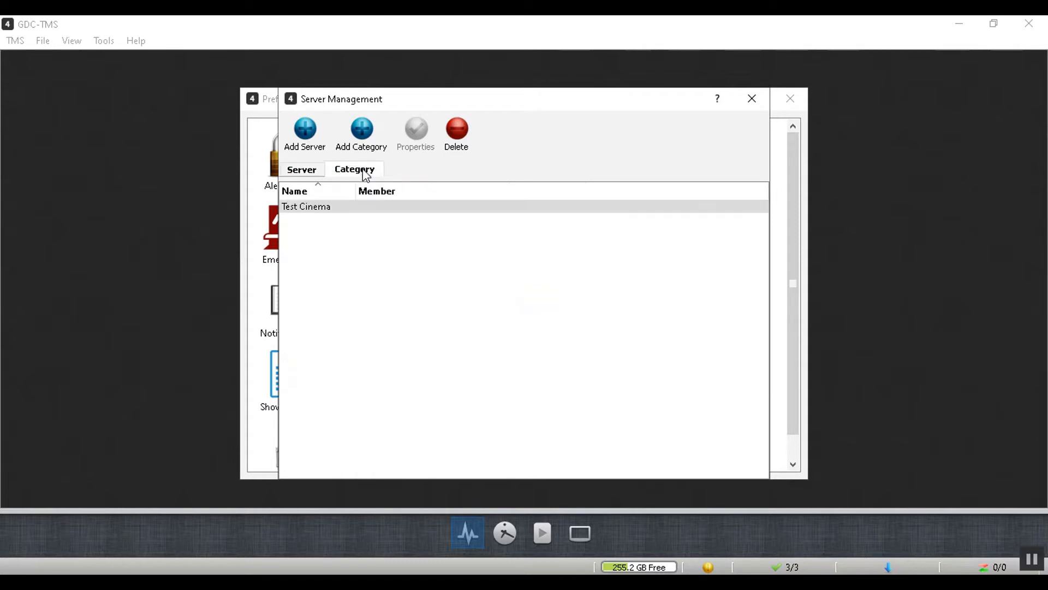
pyautogui.click(364, 207)
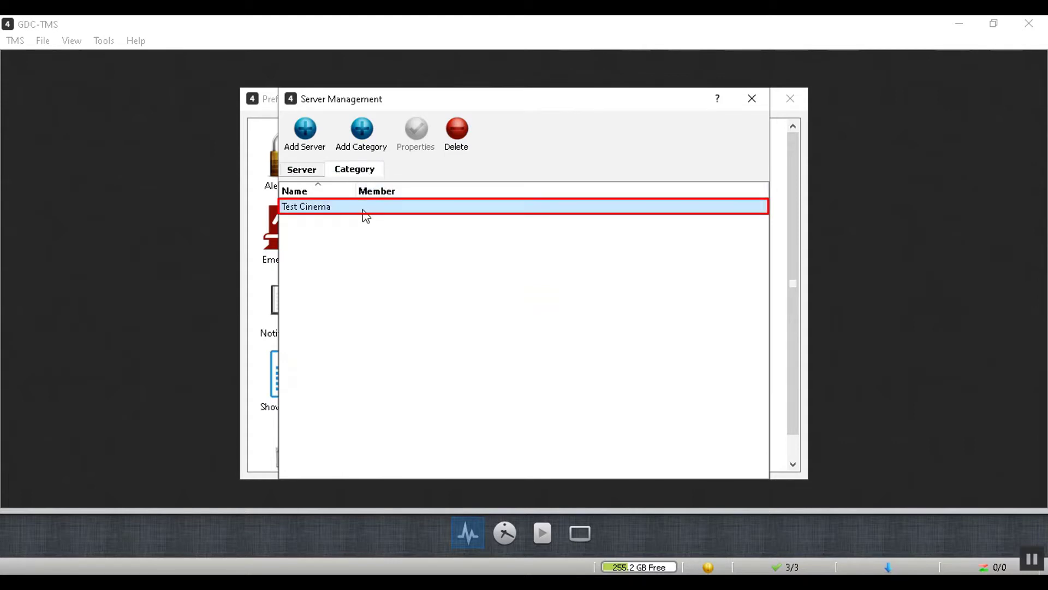
# Start a new server entry with the name Screen 01 and the IP address 192.168.1.108
pyautogui.click(310, 172)
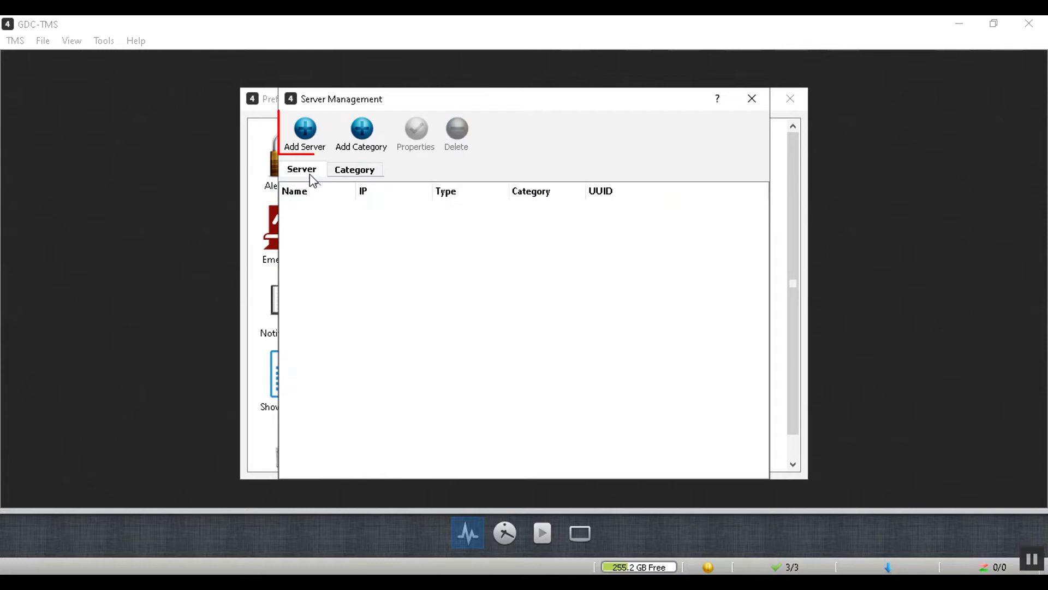
pyautogui.click(306, 129)
pyautogui.click(617, 202)
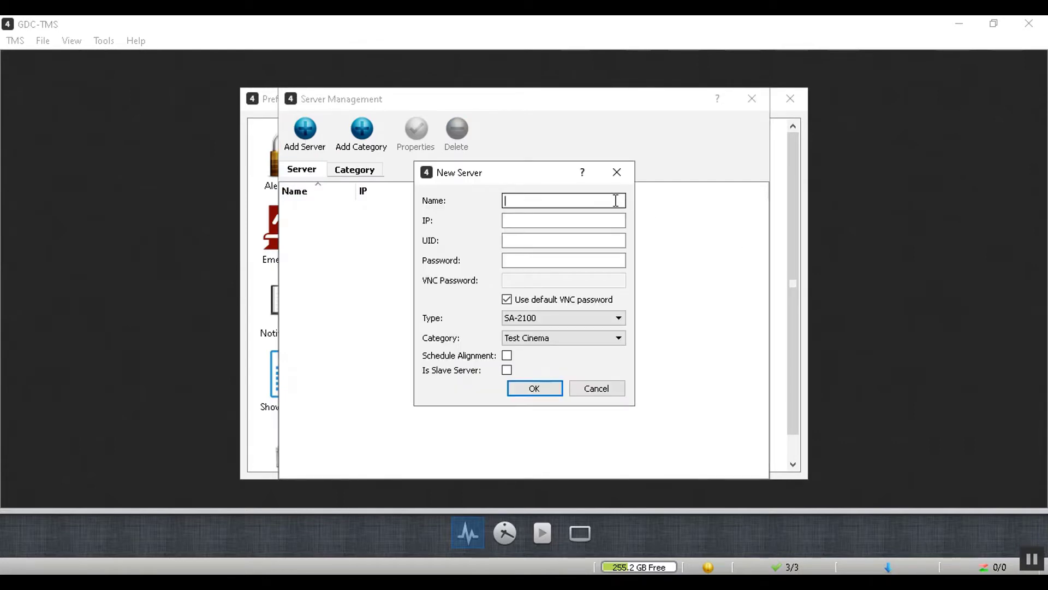
pyautogui.write('Scree')
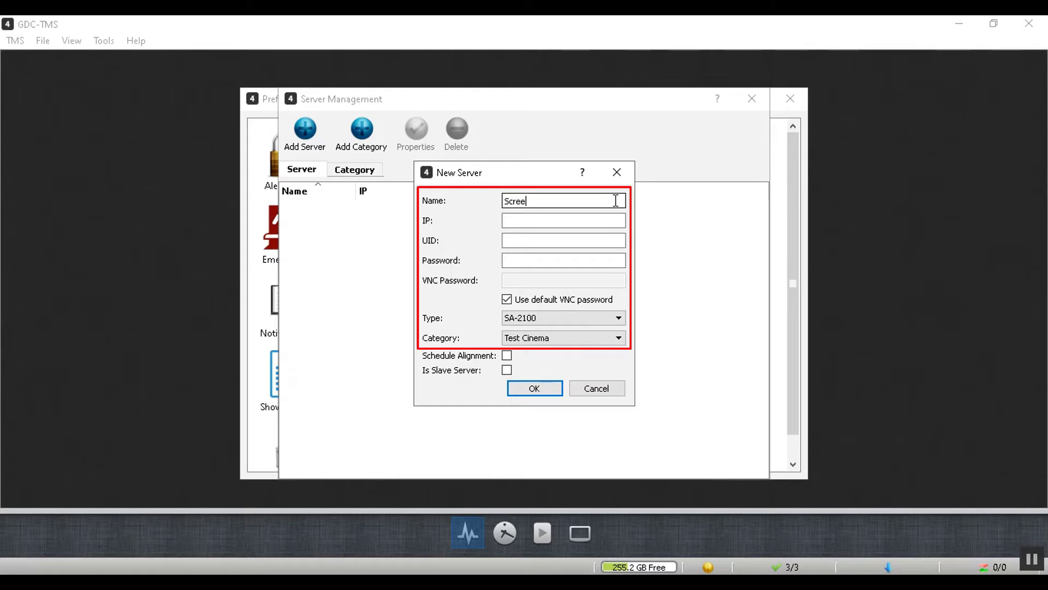
pyautogui.write('n')
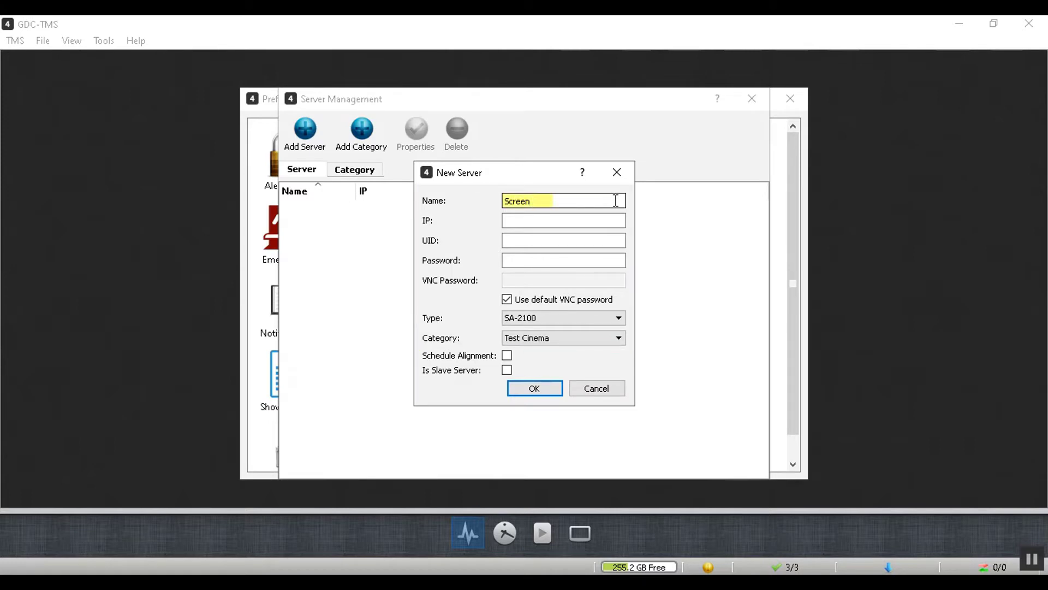
pyautogui.write(' 01')
pyautogui.click(603, 218)
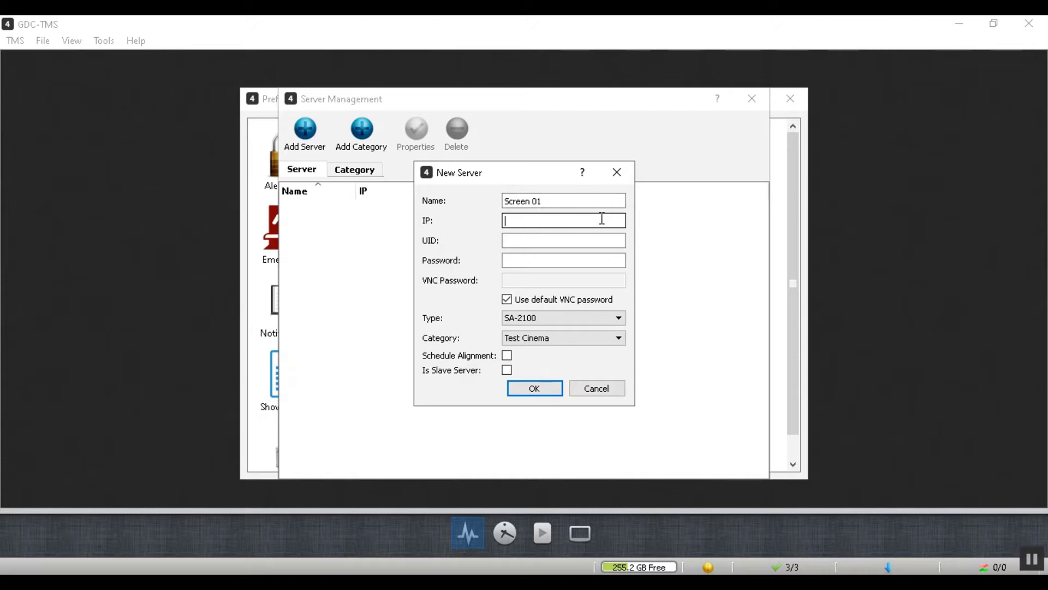
pyautogui.write('19')
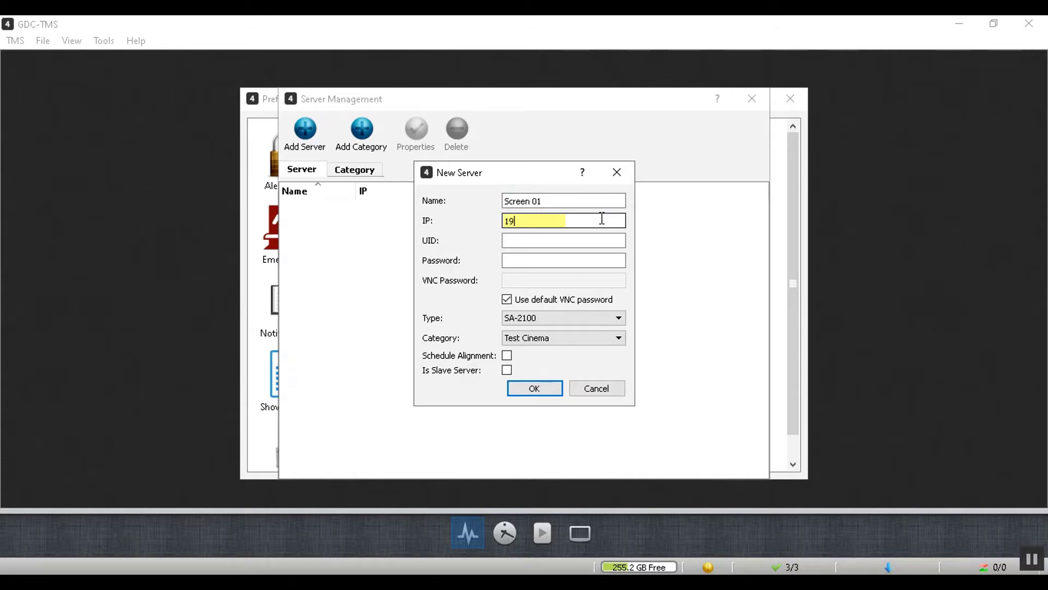
pyautogui.write('2.168.1.108')
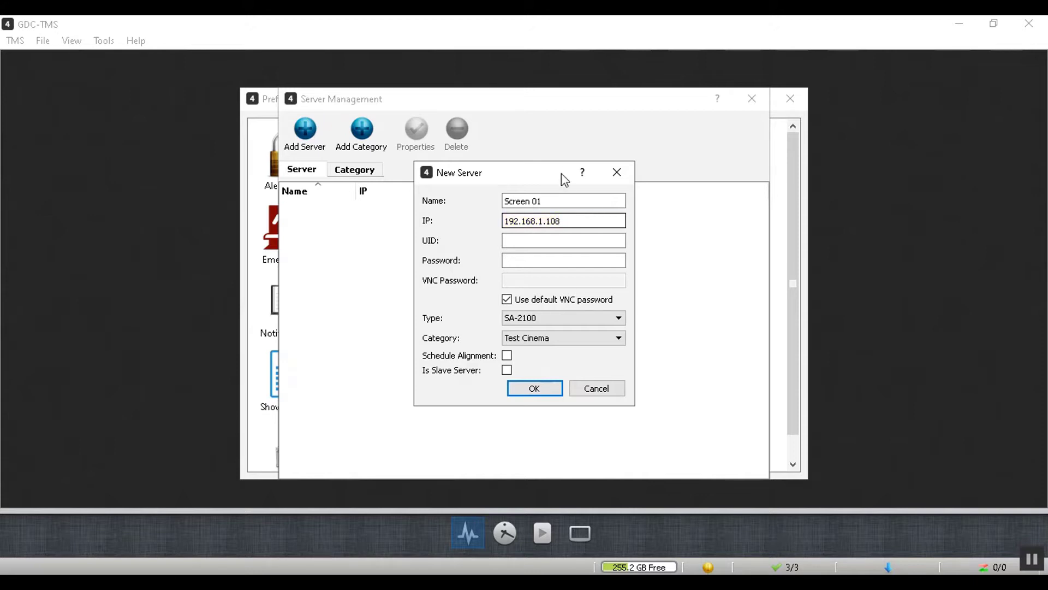
# Enter the server password, set the server type to SR-1000, and save the server, closing Server Management and Preferences
pyautogui.click(565, 240)
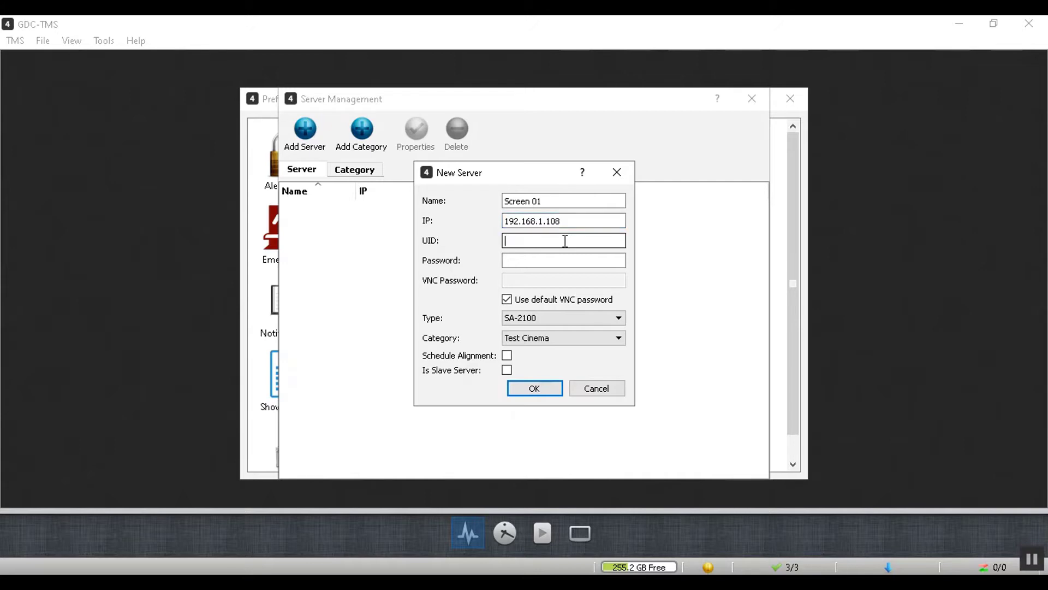
pyautogui.click(562, 260)
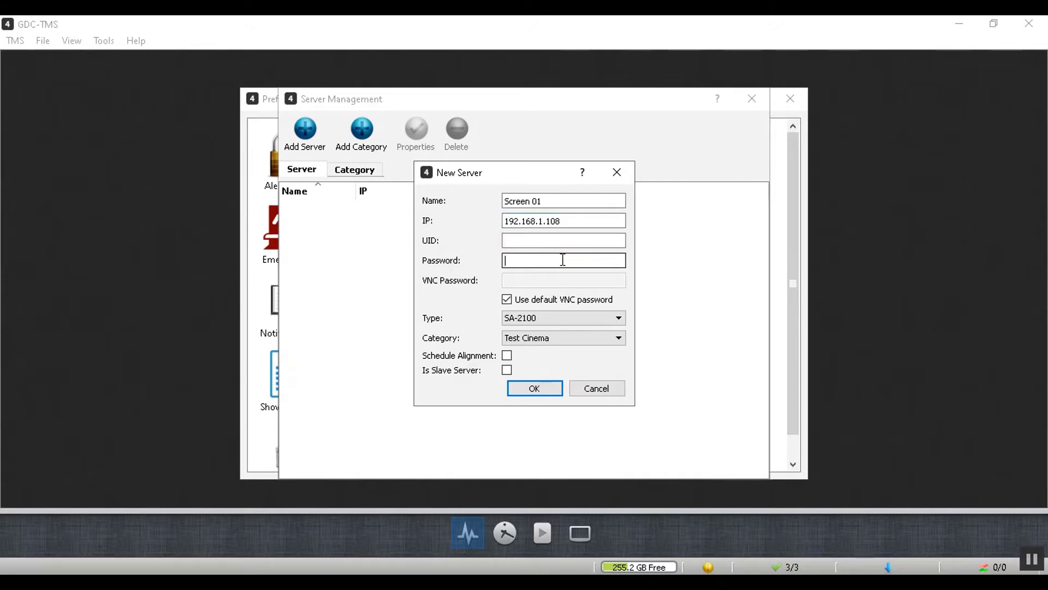
pyautogui.write('••••••')
pyautogui.click(594, 316)
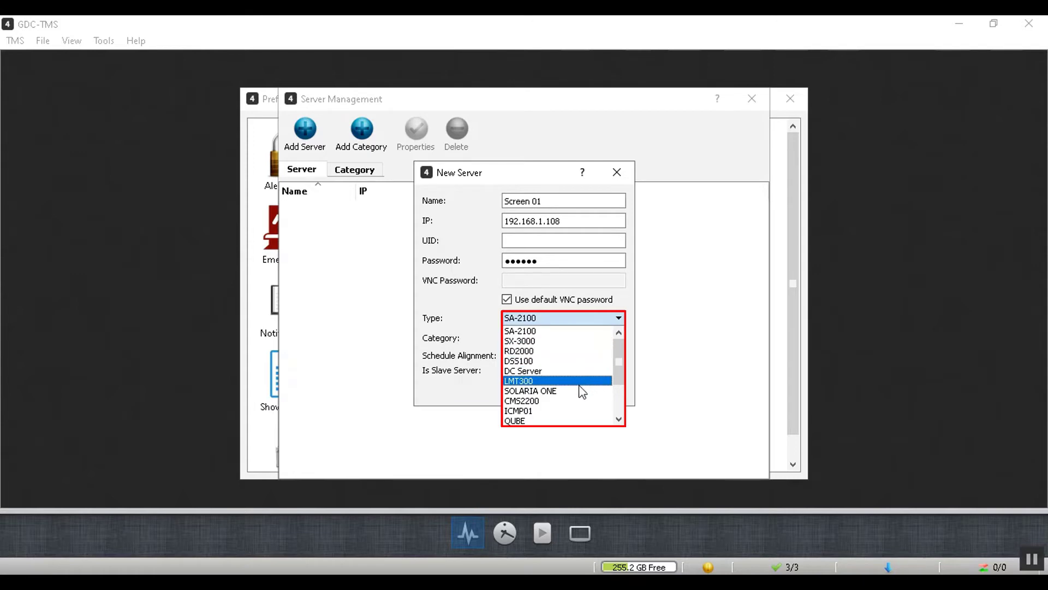
pyautogui.scroll(-2, 578, 400)
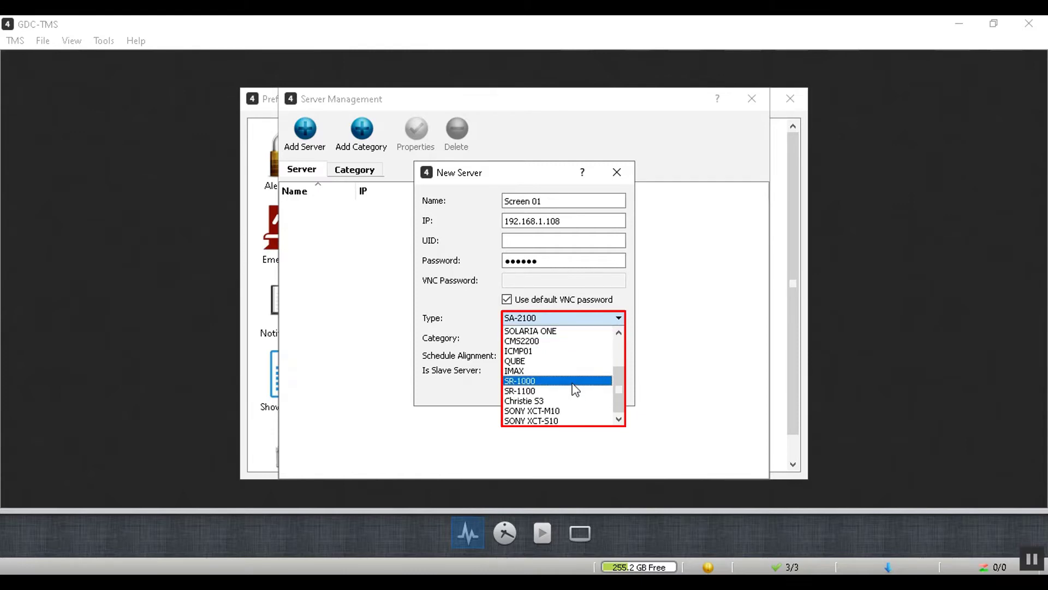
pyautogui.click(576, 389)
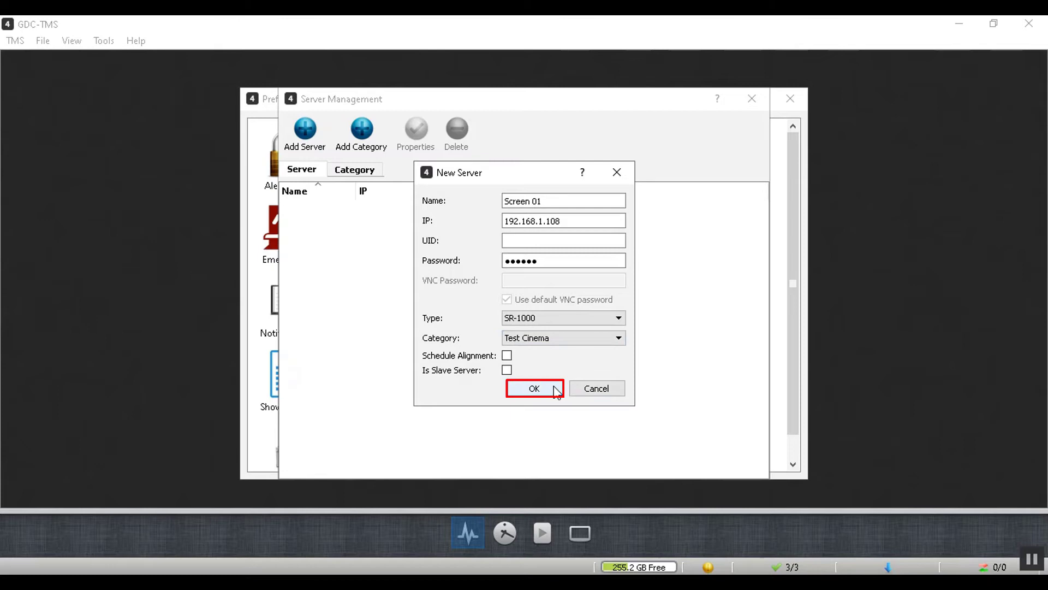
pyautogui.click(555, 389)
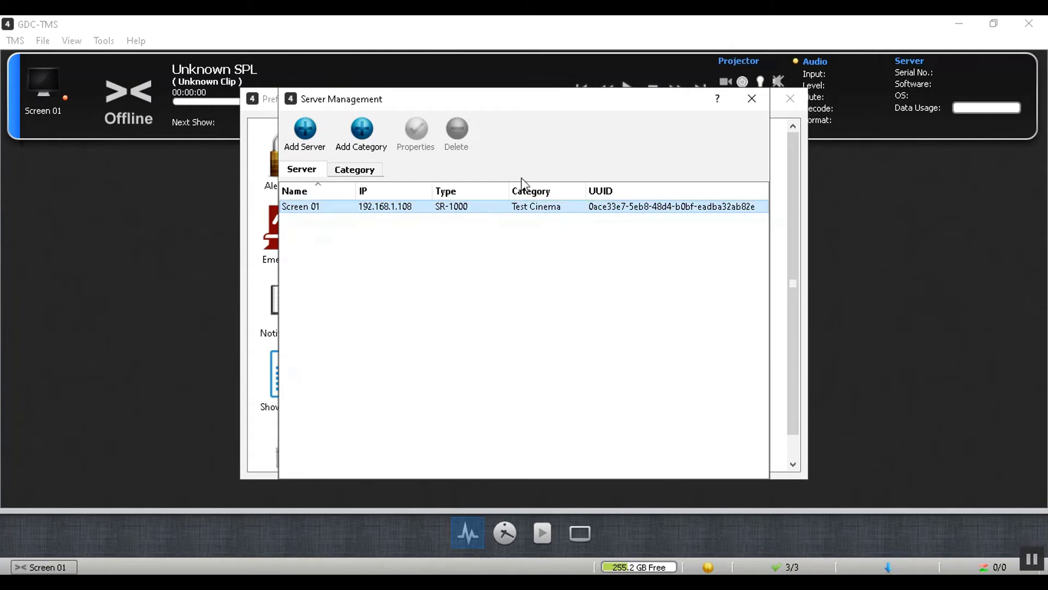
pyautogui.click(751, 99)
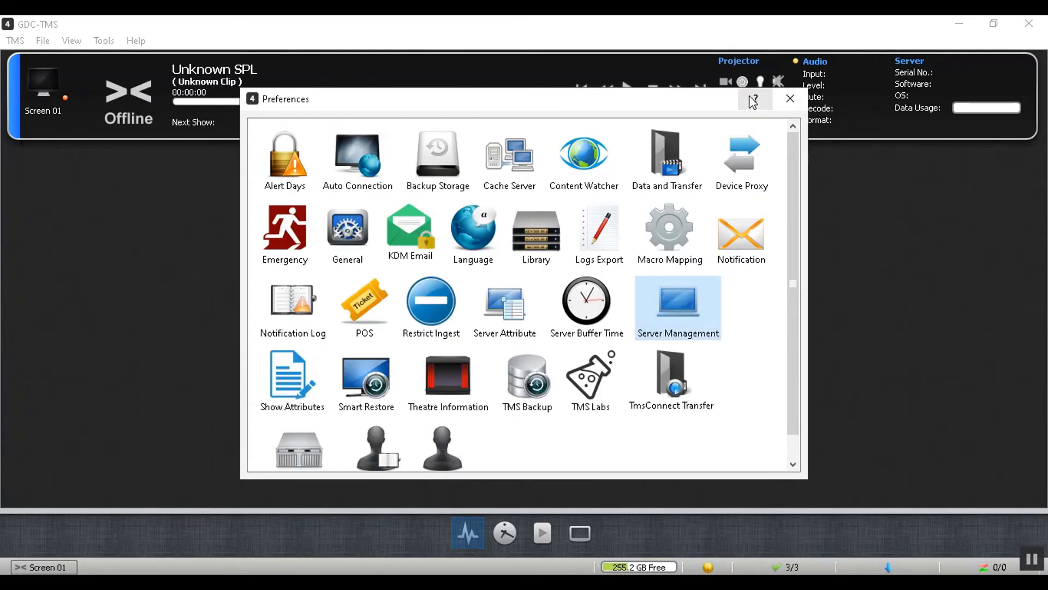
pyautogui.click(791, 102)
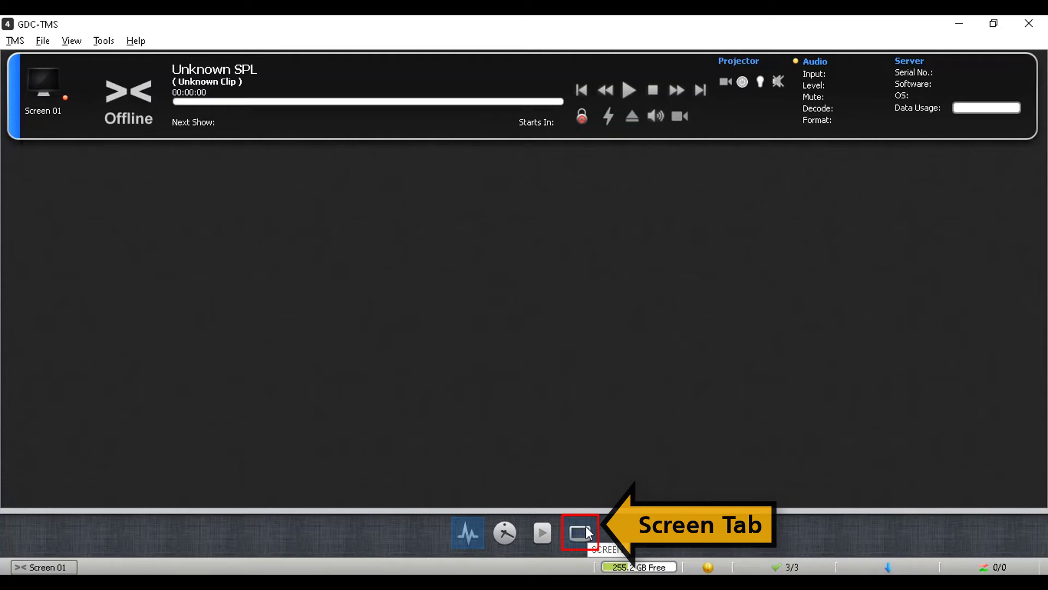
# Start adding a projector device to Screen 01 in the screen view, with BARCO as its model
pyautogui.click(586, 528)
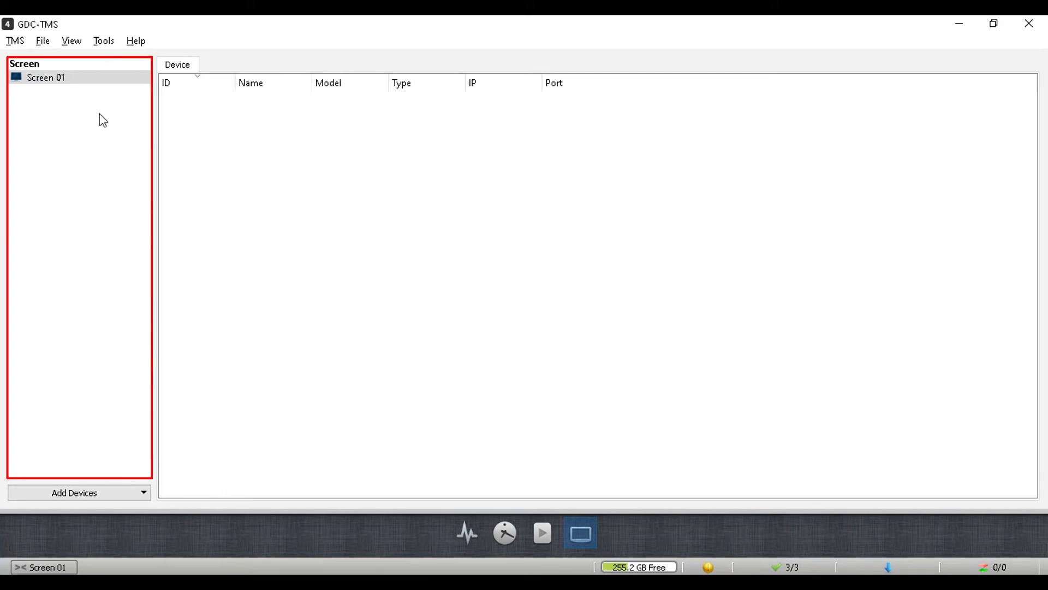
pyautogui.click(100, 77)
pyautogui.click(145, 493)
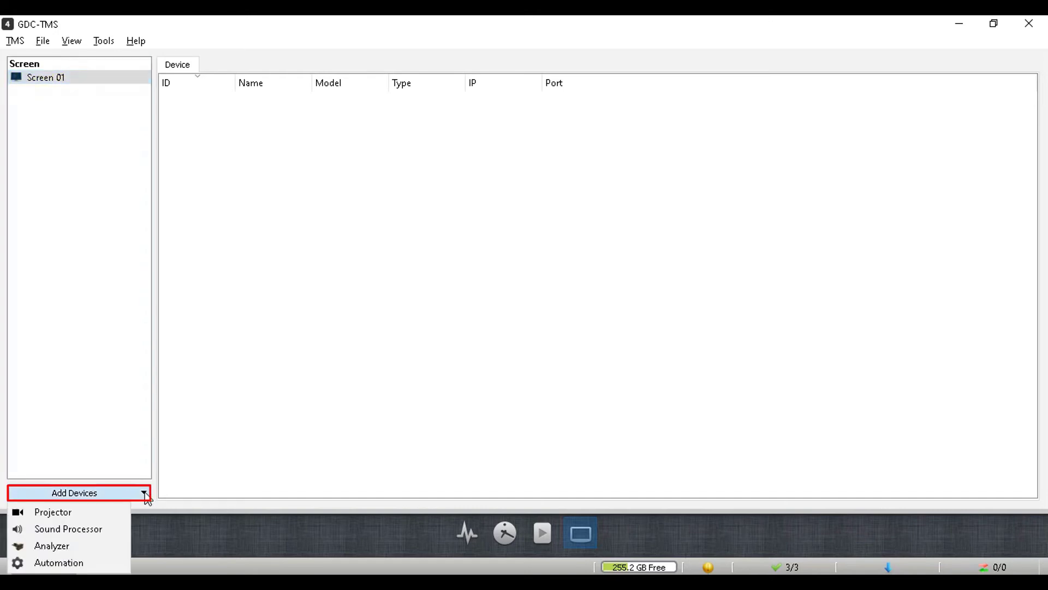
pyautogui.click(110, 512)
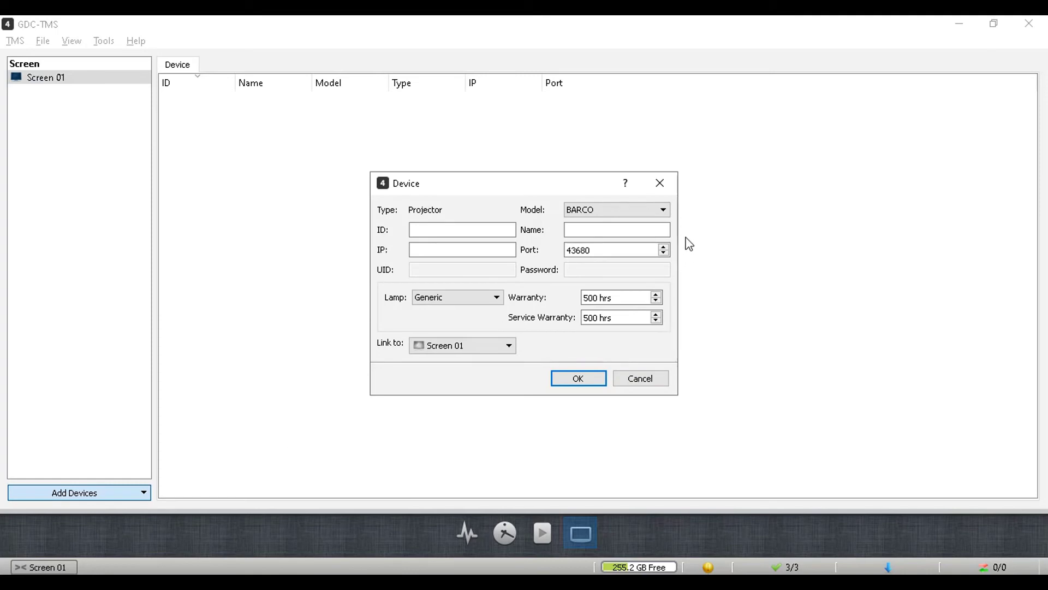
pyautogui.click(664, 211)
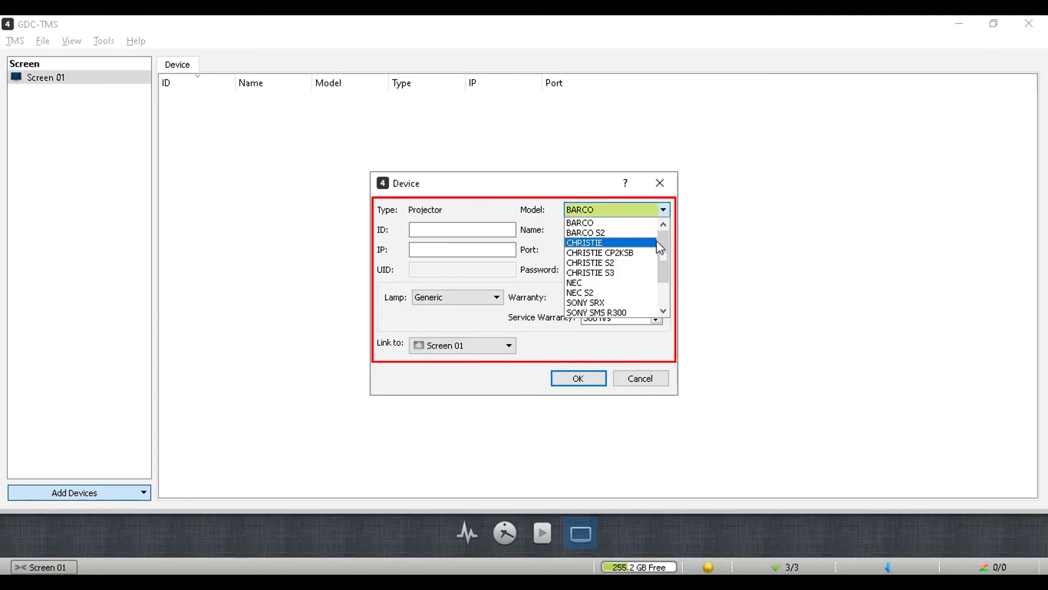
pyautogui.moveTo(659, 245)
pyautogui.mouseDown()
pyautogui.moveTo(664, 279)
pyautogui.moveTo(663, 230)
pyautogui.mouseUp()
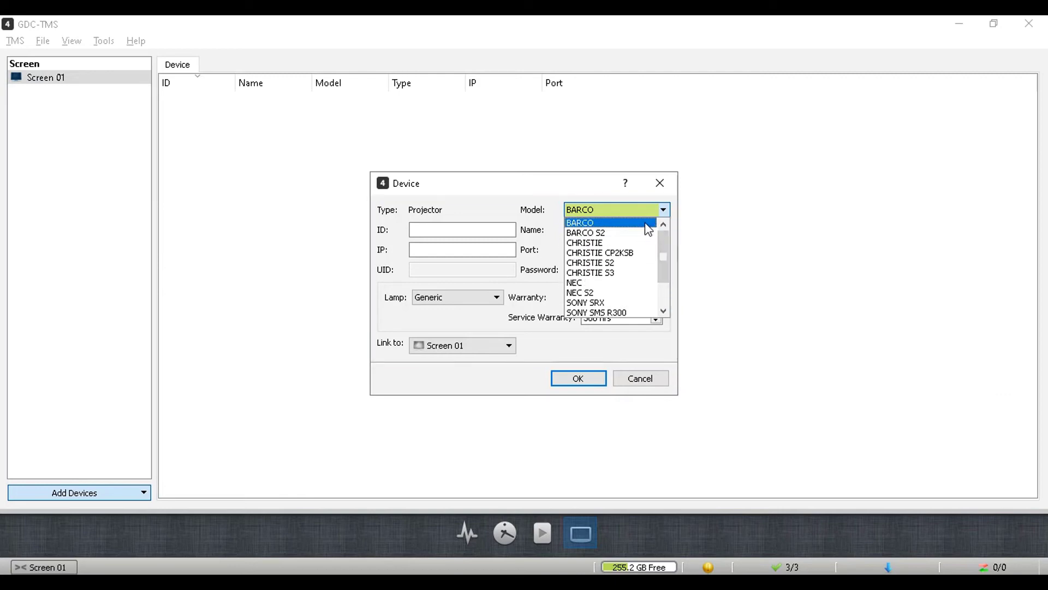
pyautogui.click(648, 224)
# Give the new projector device the ID 01 and the name Projector Scr. 01
pyautogui.click(504, 231)
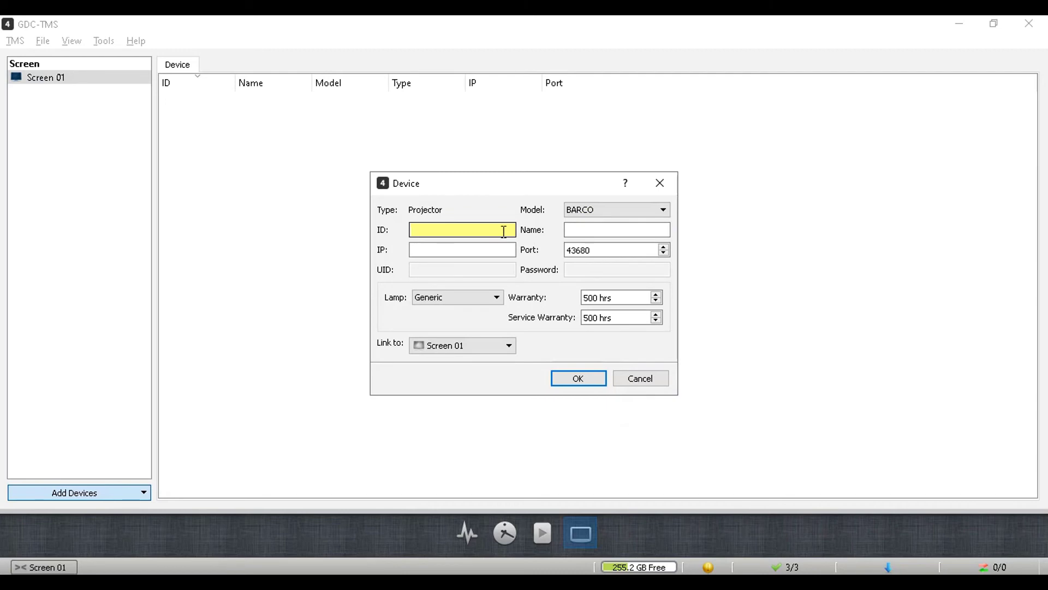
pyautogui.write('01')
pyautogui.click(574, 228)
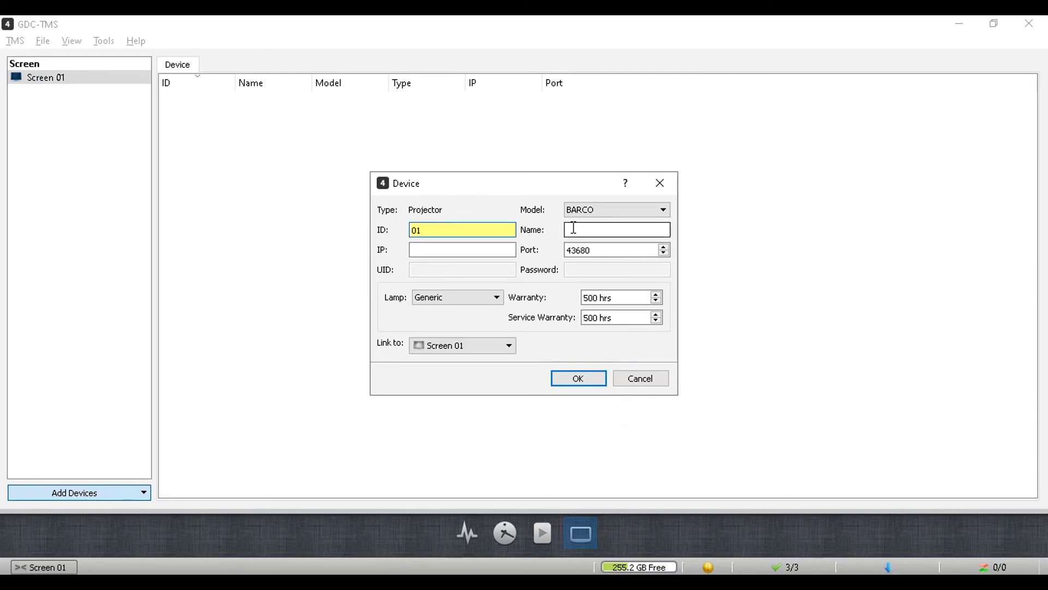
pyautogui.write('Pro')
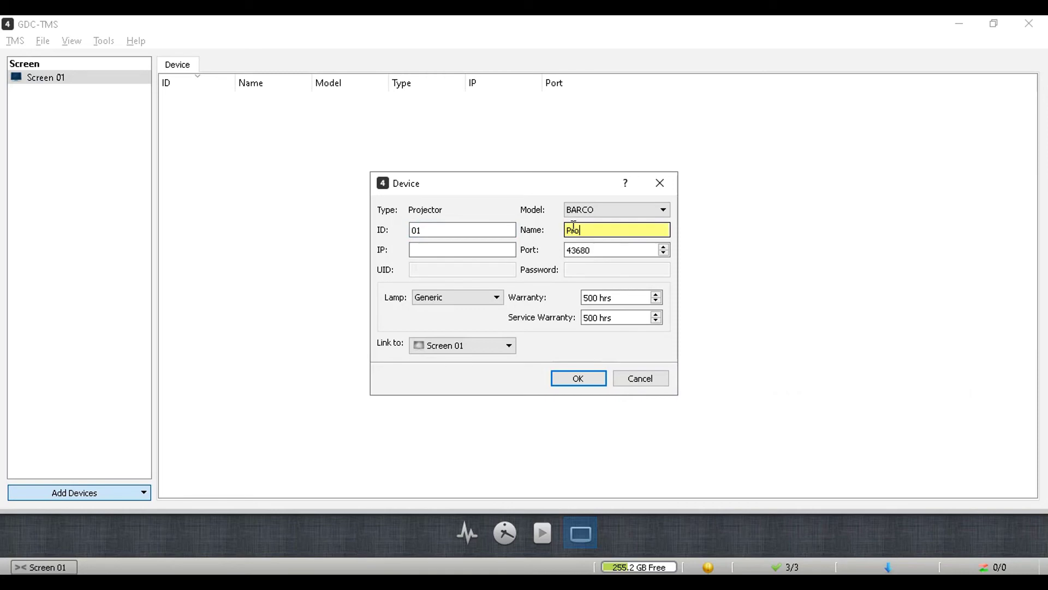
pyautogui.write('jector Scr. 01')
# Set the projector's IP address to 192.168.1.110, keep it linked to Screen 01, and save the device
pyautogui.click(499, 250)
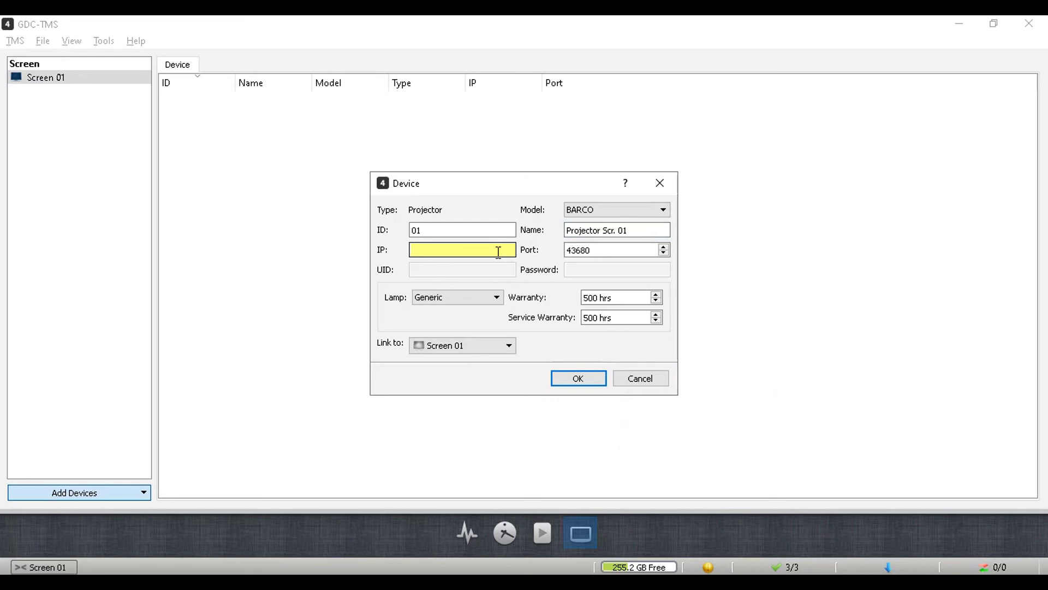
pyautogui.write('192.168.1.110')
pyautogui.press('Tab')
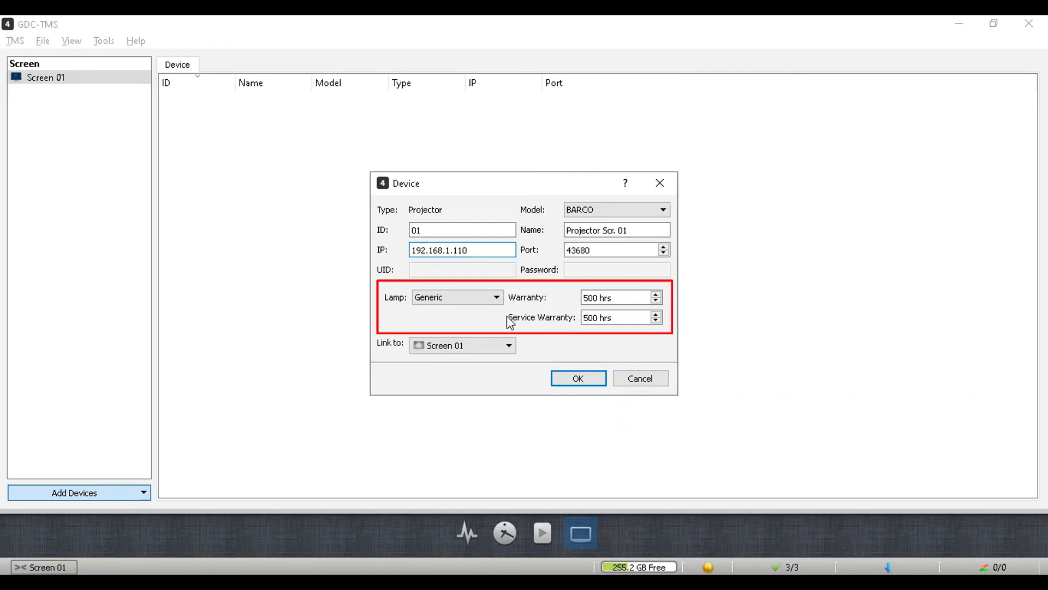
pyautogui.click(503, 347)
pyautogui.click(503, 347)
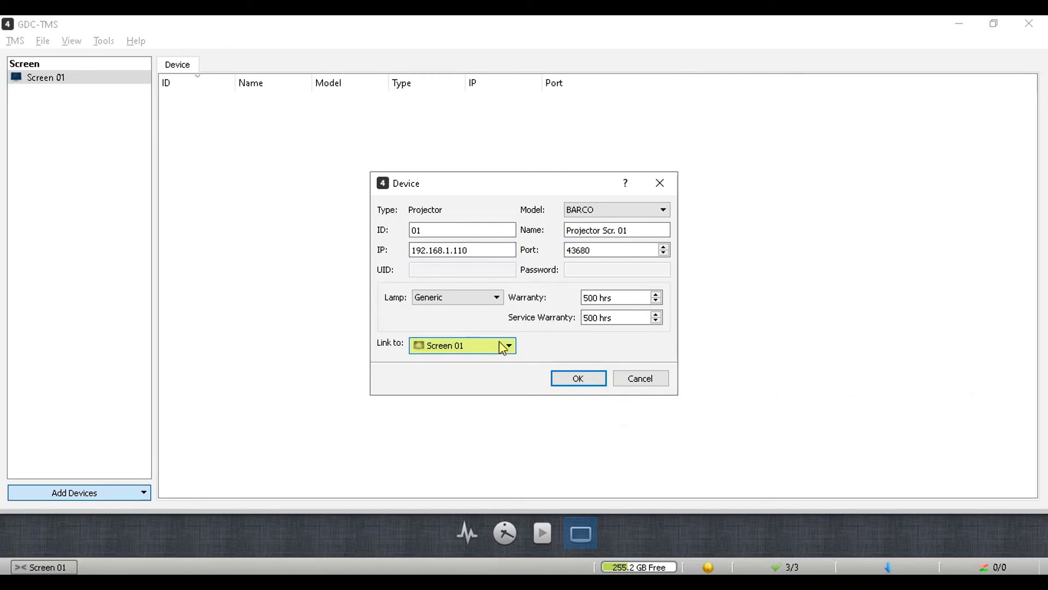
pyautogui.click(600, 381)
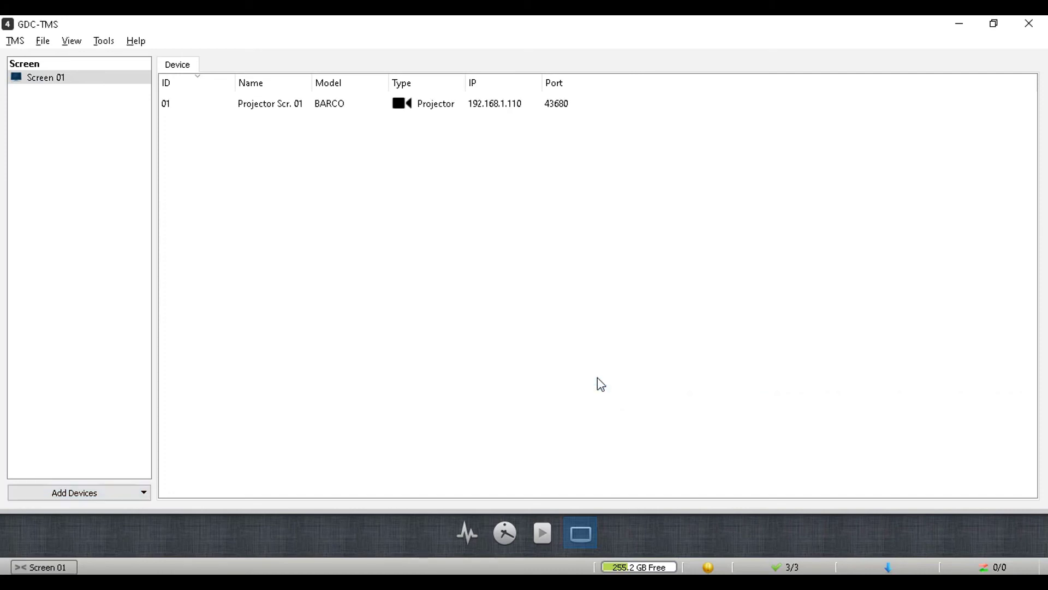
# Start adding a sound processor device to Screen 01 with DOLBY CP750 as its model
pyautogui.click(267, 109)
pyautogui.click(143, 492)
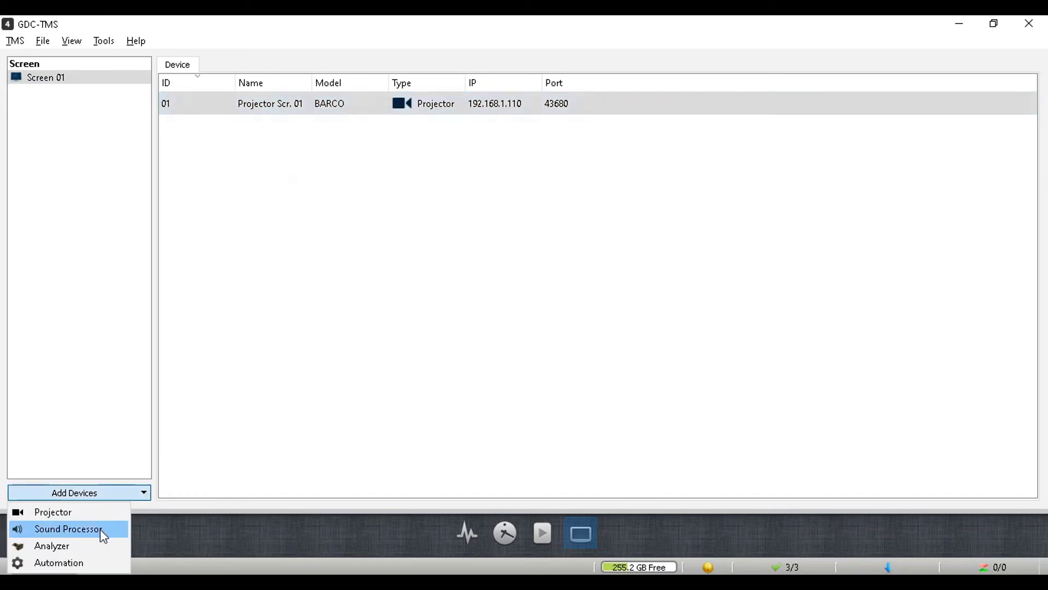
pyautogui.click(100, 530)
pyautogui.click(588, 238)
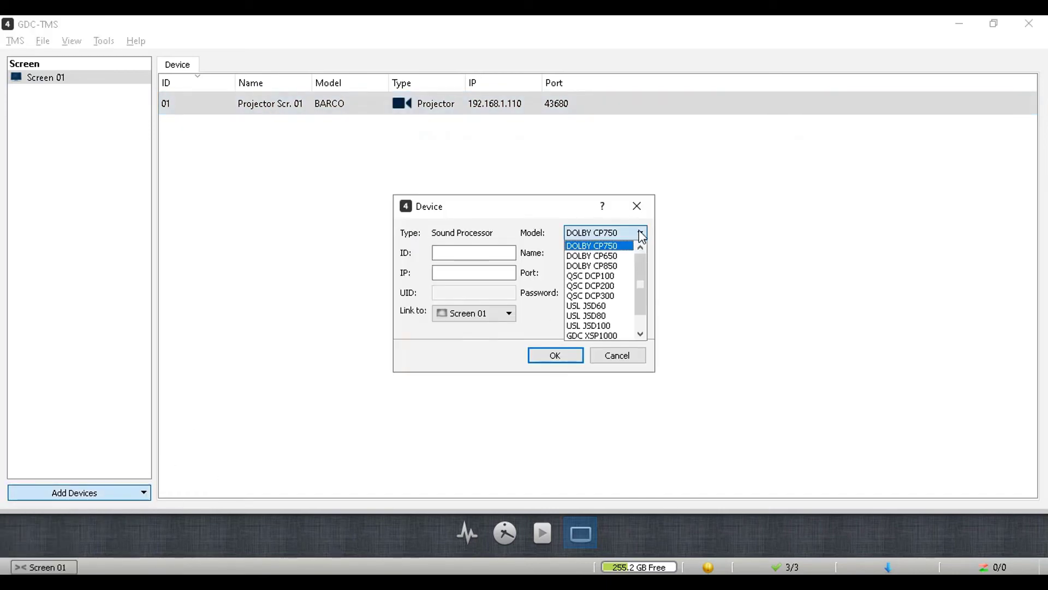
pyautogui.click(639, 233)
# Fill in the sound processor's ID 01, name SoundPro Scr. 01 and IP address 192.168.1.116, and save the device
pyautogui.click(477, 257)
pyautogui.write('01')
pyautogui.press('Tab')
pyautogui.write('So')
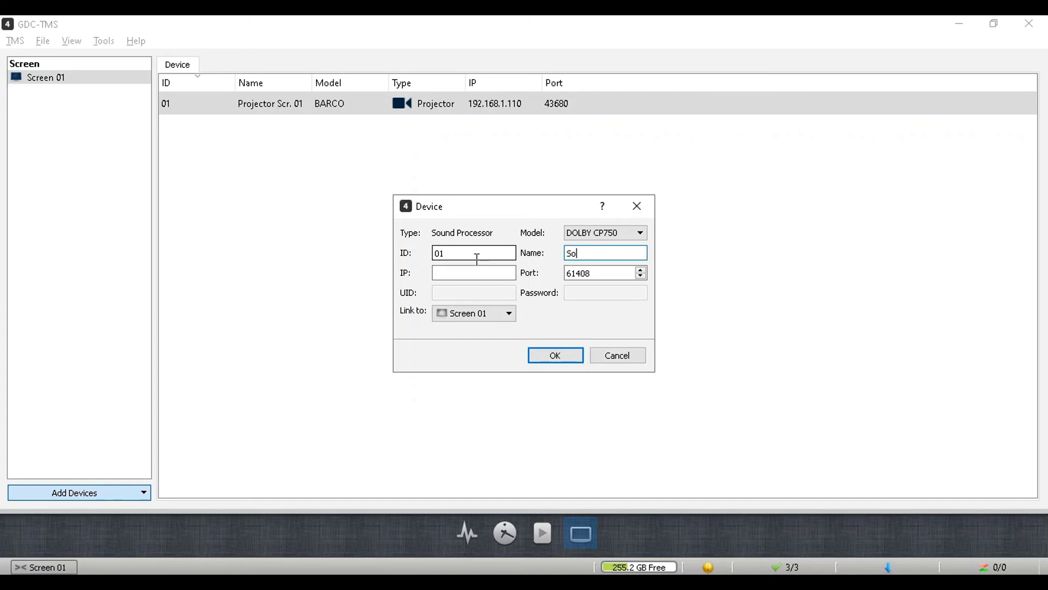
pyautogui.write('undPro Scr. 01')
pyautogui.click(491, 270)
pyautogui.write('192.168.1.116')
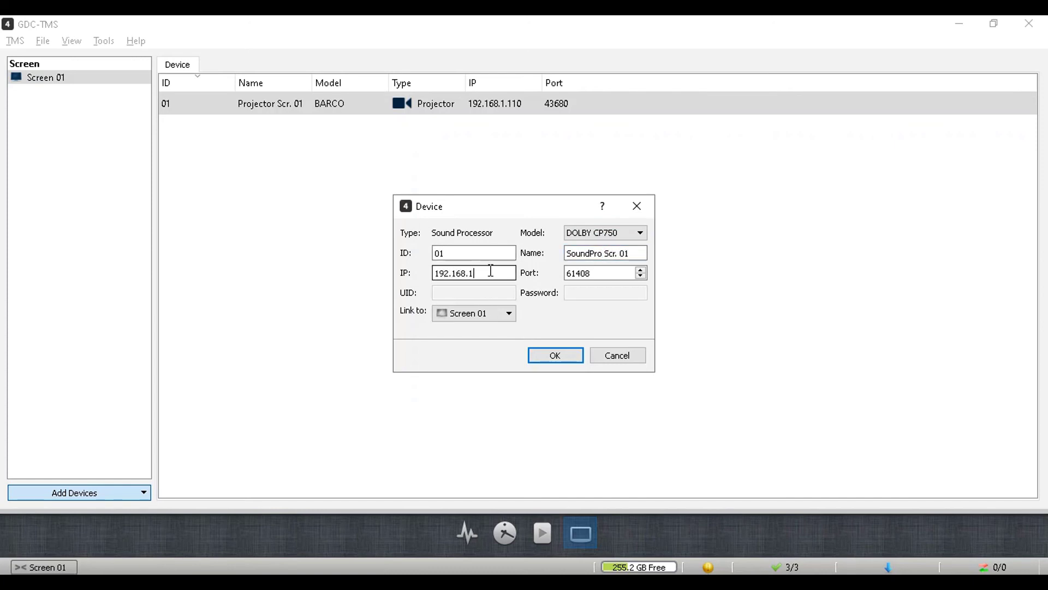
pyautogui.click(568, 355)
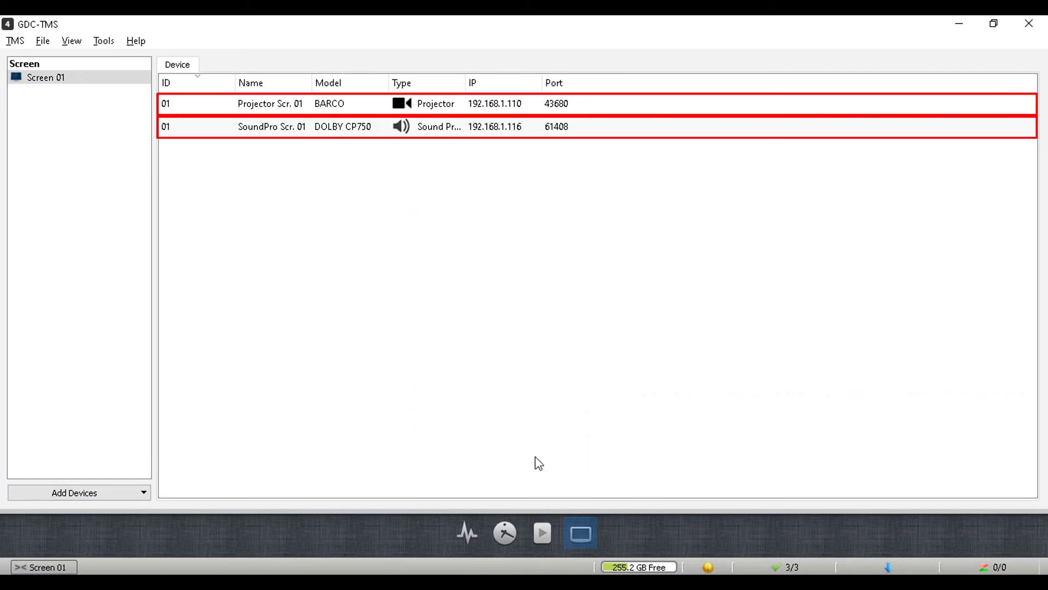
# From the monitoring view, give the new Screen 03 server the IP address 192.168.1.118 and enter its server password
pyautogui.click(465, 537)
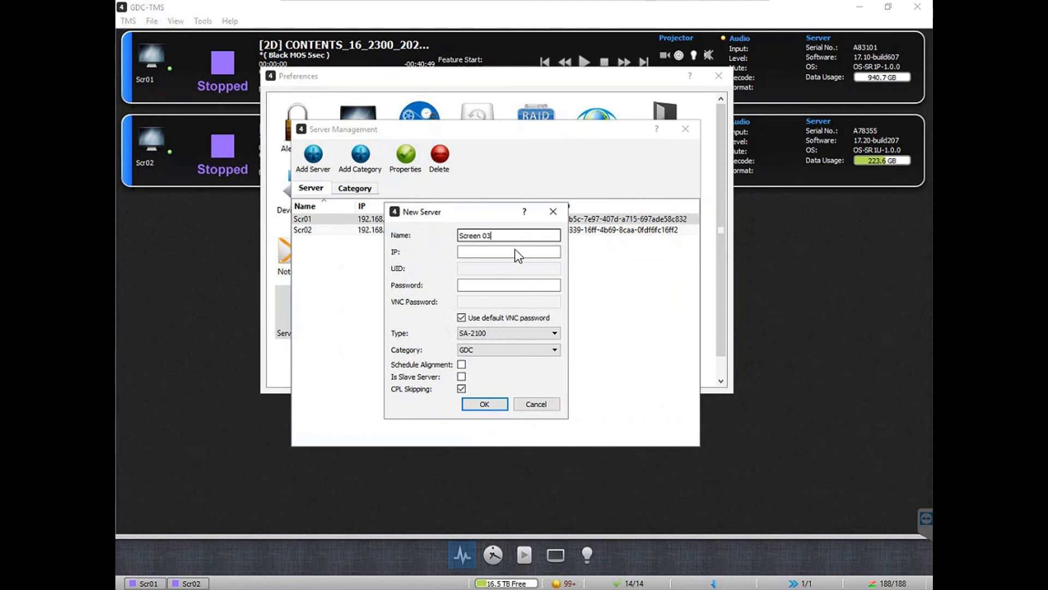
pyautogui.click(515, 252)
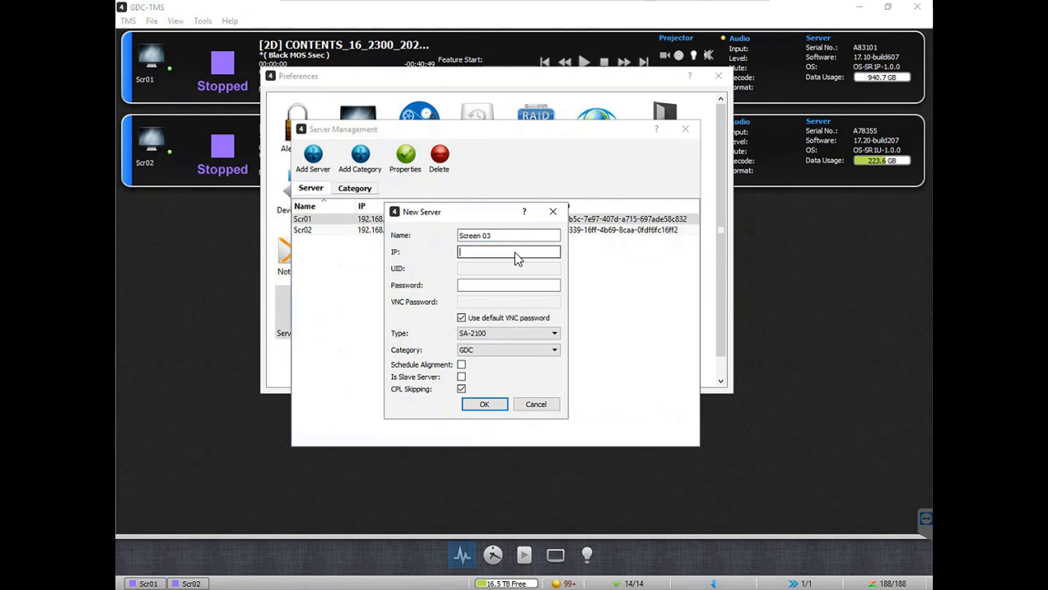
pyautogui.write('192.168.1.118')
pyautogui.click(502, 284)
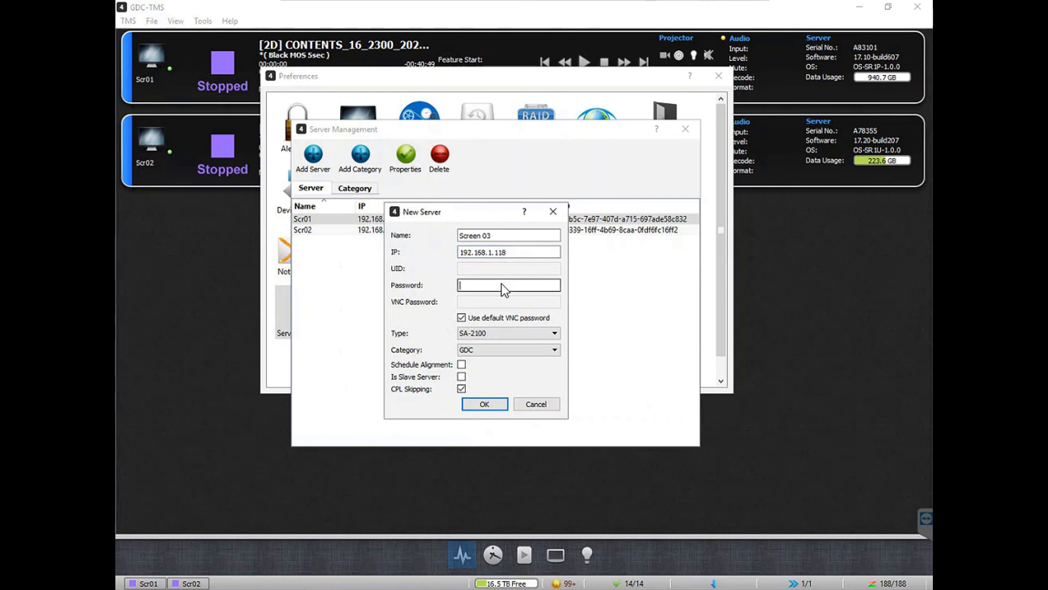
pyautogui.write('••••••')
# Set the Screen 03 server's type to SR-1000 and its category to GDC
pyautogui.click(523, 328)
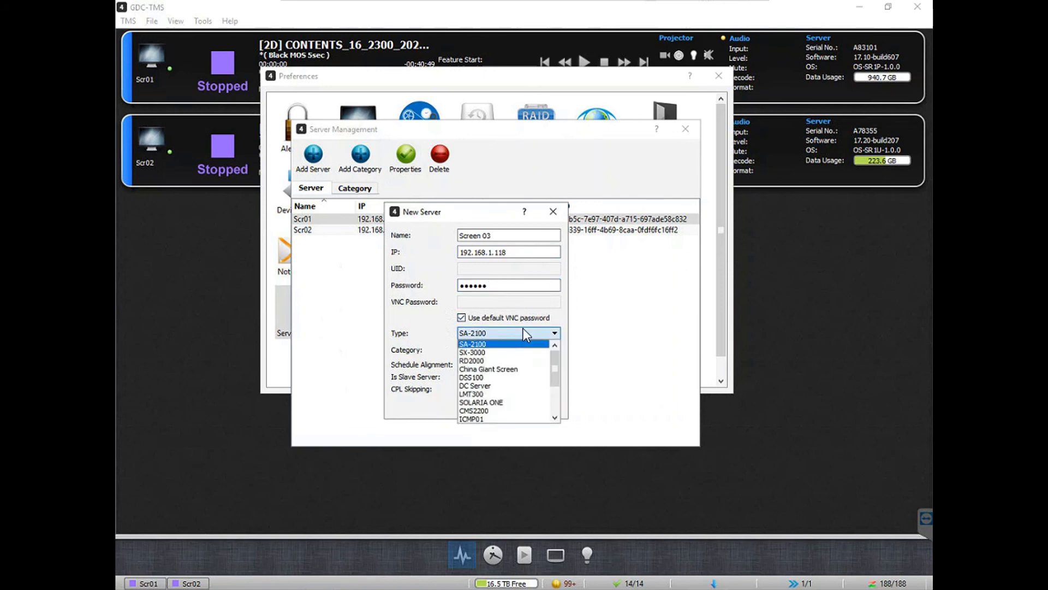
pyautogui.scroll(-2, 532, 383)
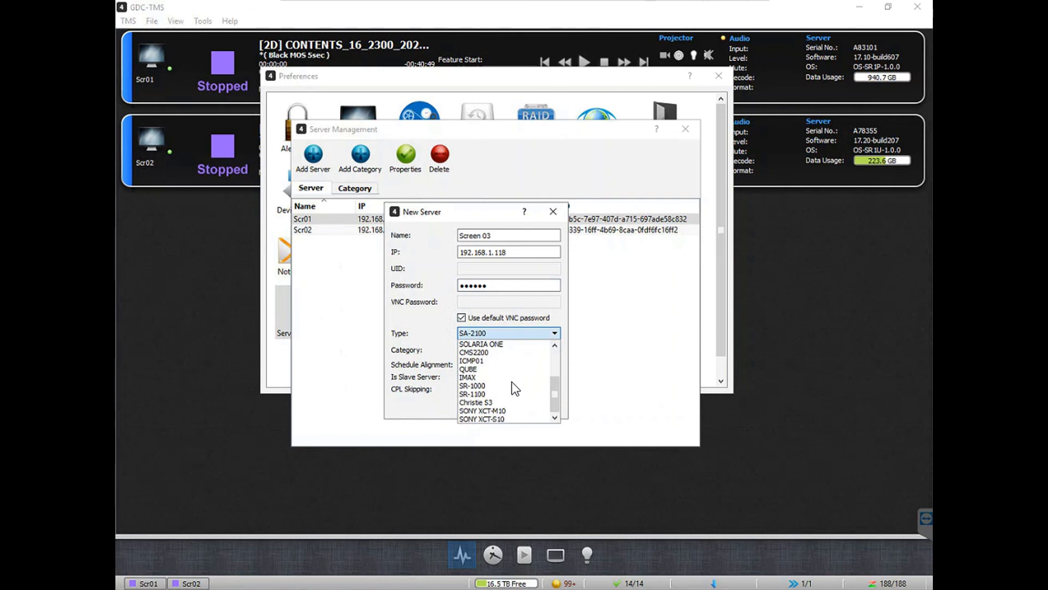
pyautogui.click(487, 385)
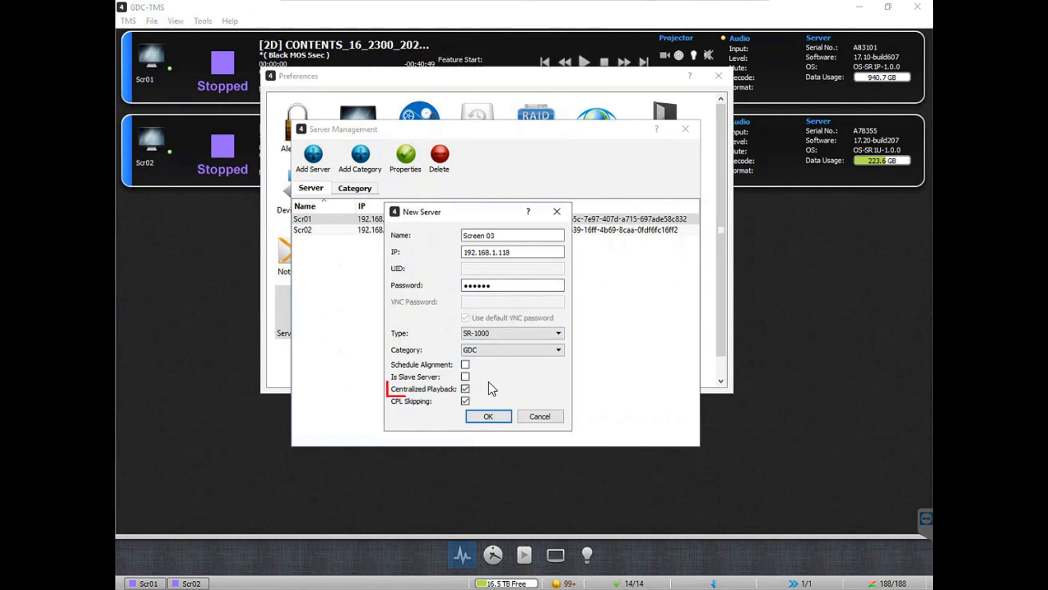
pyautogui.click(512, 349)
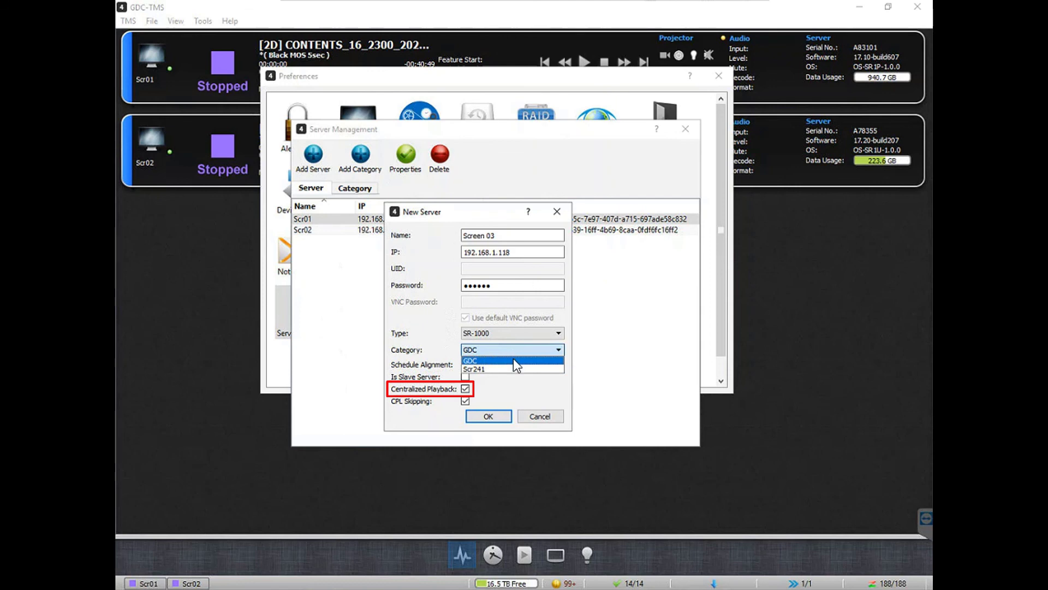
pyautogui.click(514, 358)
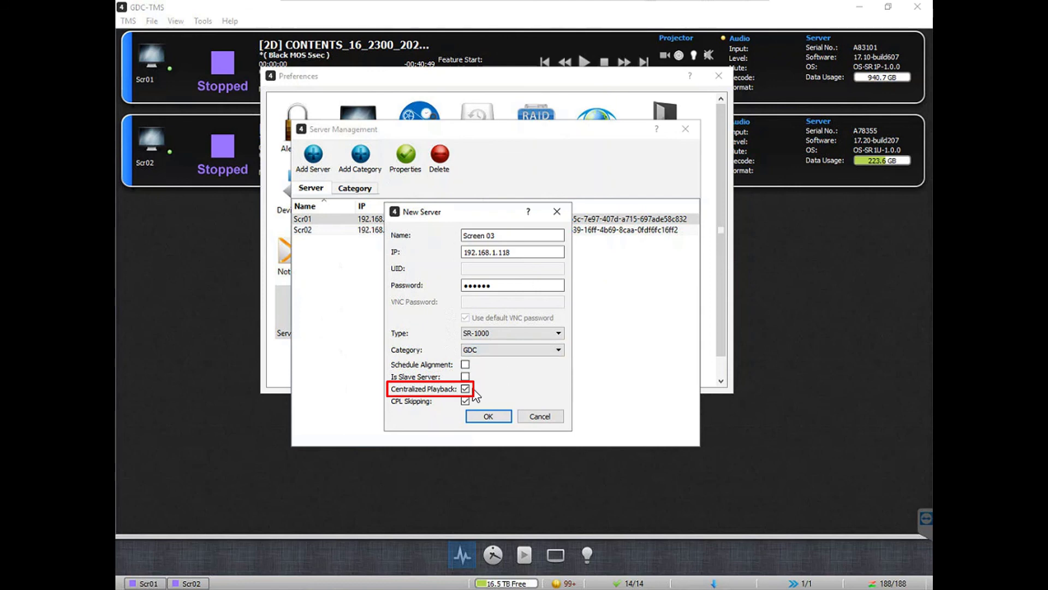